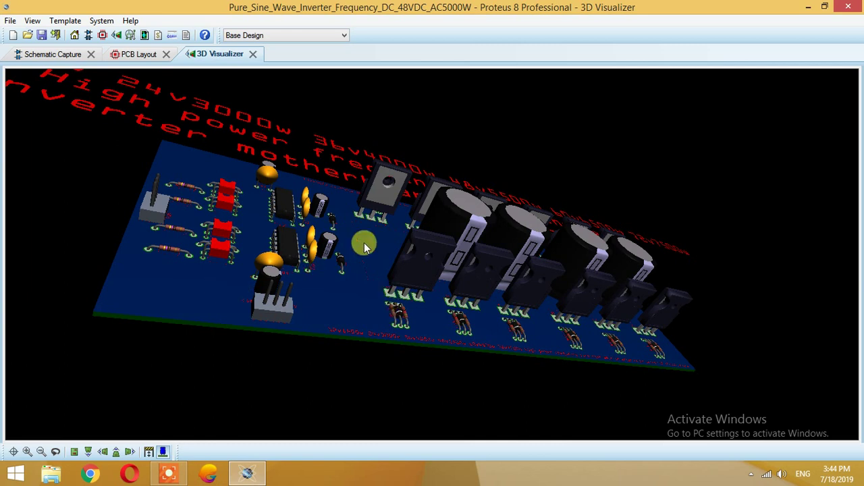
Step: Examine the component side of the inverter board in 3D, closing in on the driver section
drag(318, 272, 432, 255)
scroll(432, 255, up, 5)
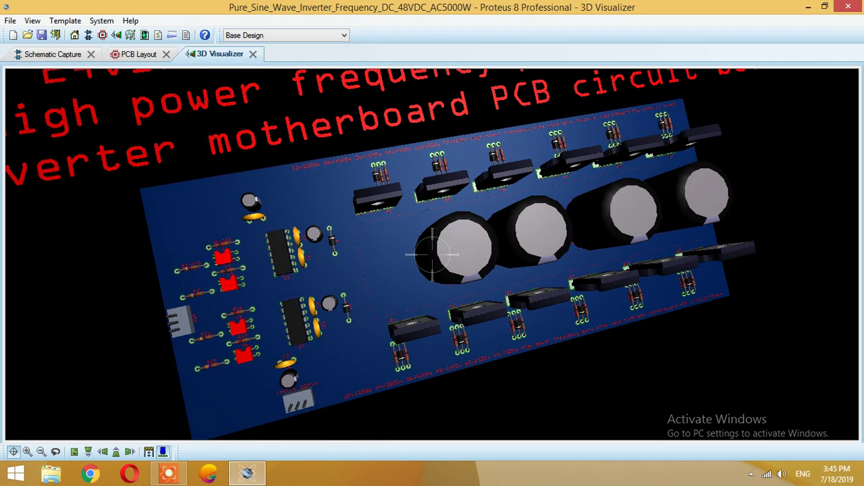
key(Left)
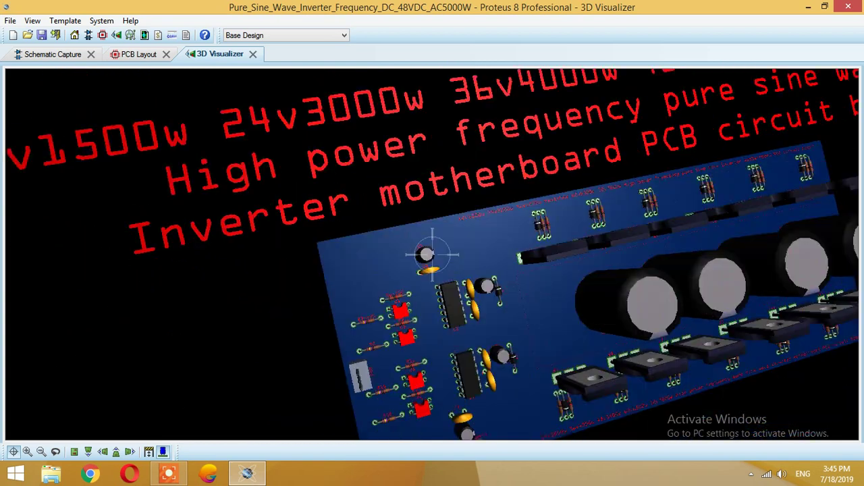
scroll(432, 255, up, 2)
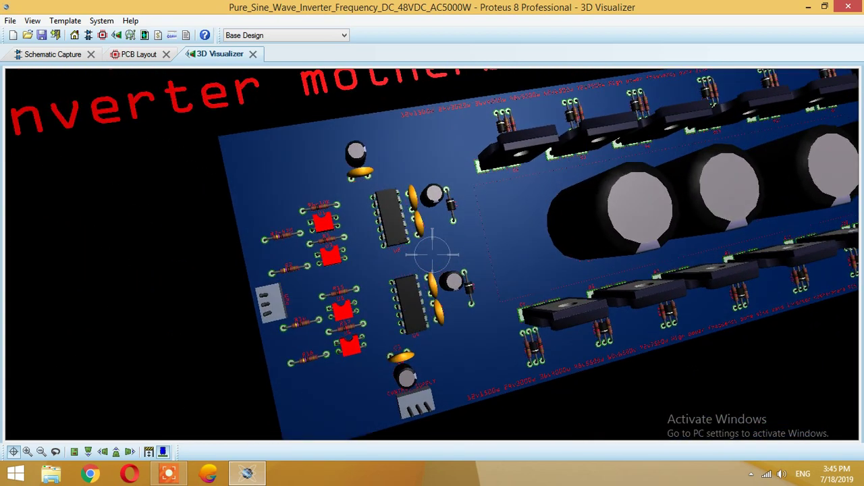
drag(432, 255, 432, 226)
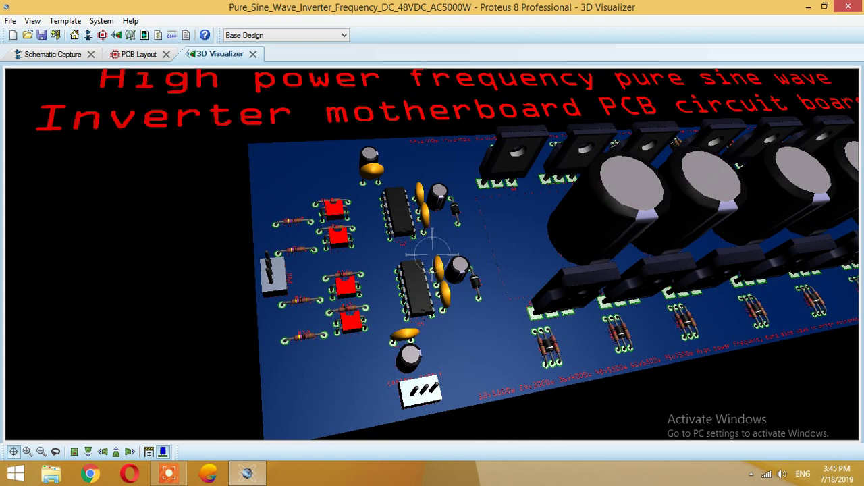
Step: Inspect the three-pin PWM connector at the board's edge up close
drag(432, 254, 466, 278)
scroll(432, 254, up, 5)
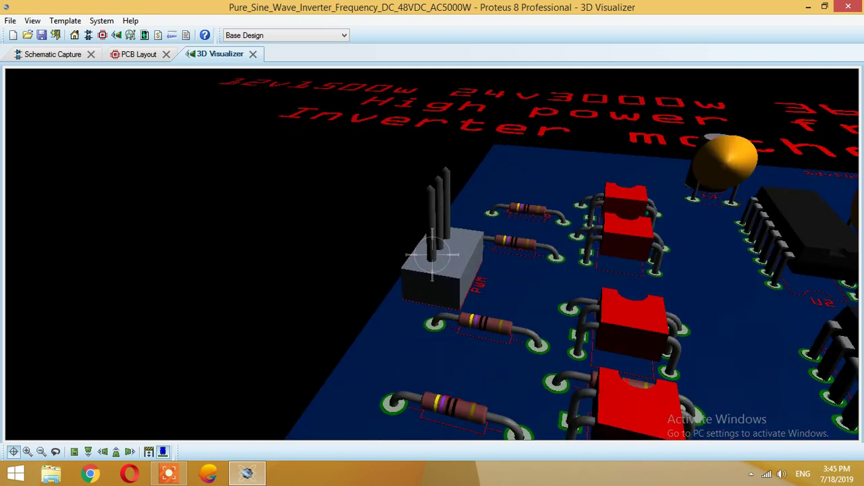
drag(432, 254, 385, 274)
scroll(432, 254, up, 3)
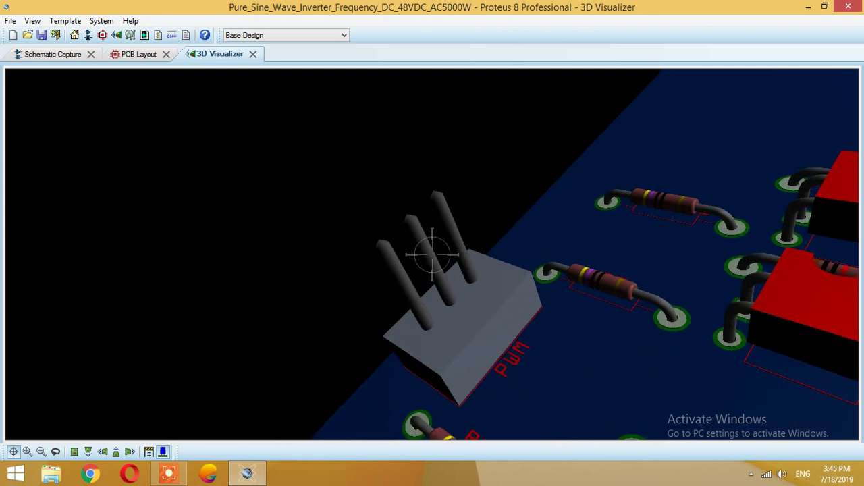
right_click(432, 254)
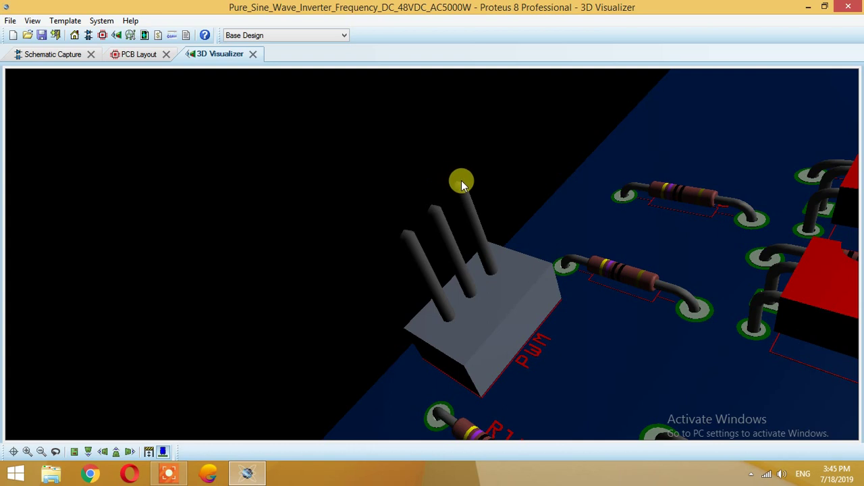
middle_click(483, 206)
middle_click(432, 252)
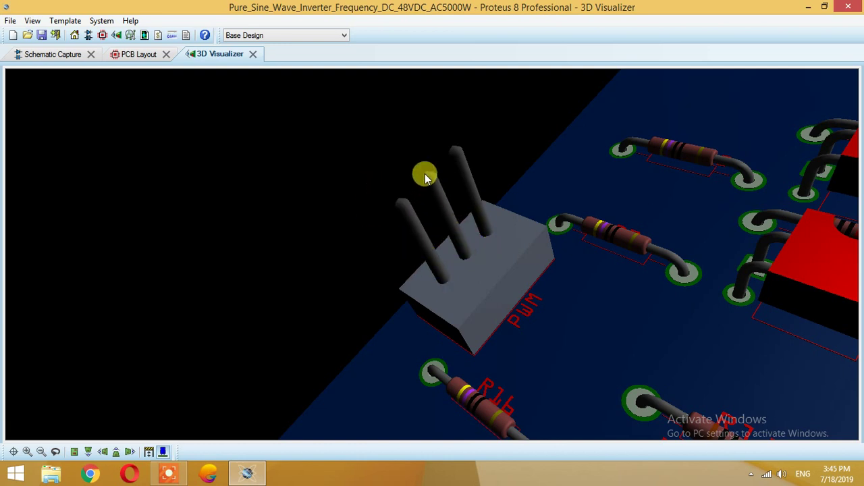
Step: Inspect the three-pin CONTROL SUPPLY connector at the board's corner
scroll(449, 216, down, 3)
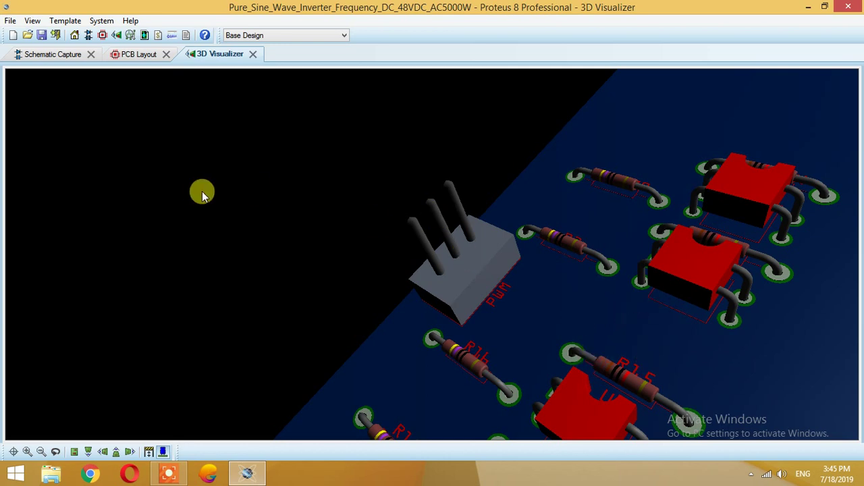
scroll(463, 307, down, 2)
scroll(462, 308, down, 5)
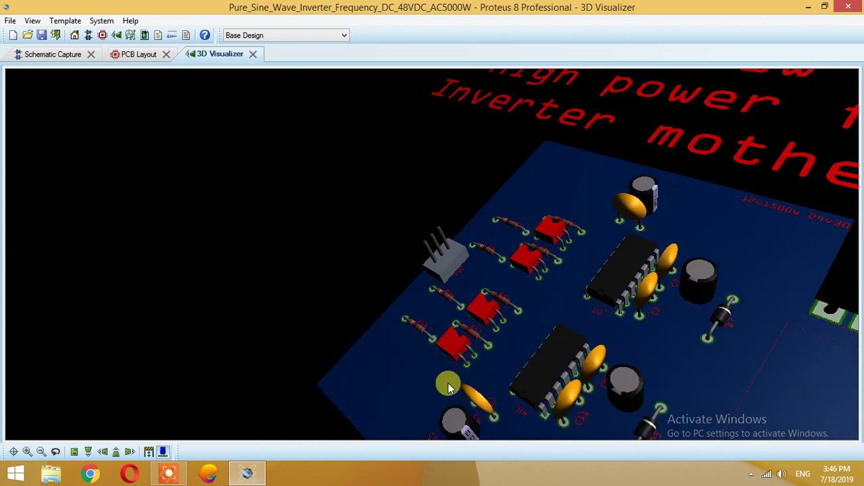
scroll(444, 426, down, 3)
scroll(444, 425, up, 1)
click(443, 413)
scroll(432, 254, up, 5)
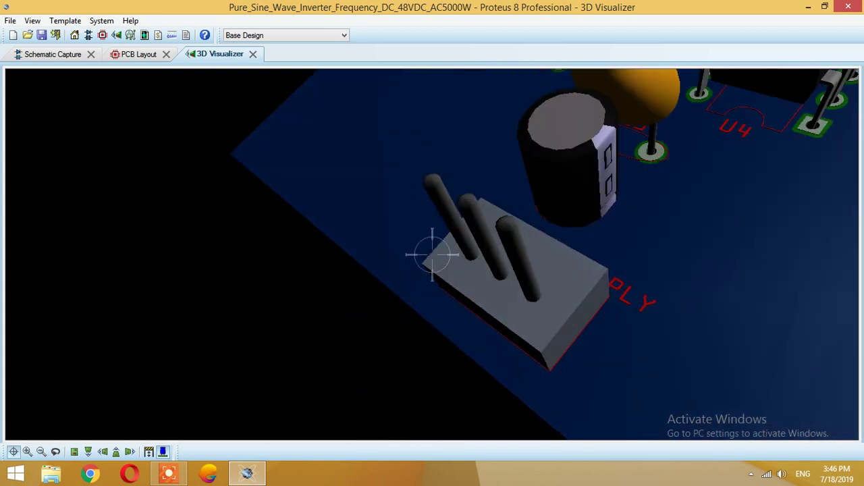
scroll(432, 254, down, 2)
drag(432, 254, 440, 236)
right_click(432, 255)
right_click(432, 255)
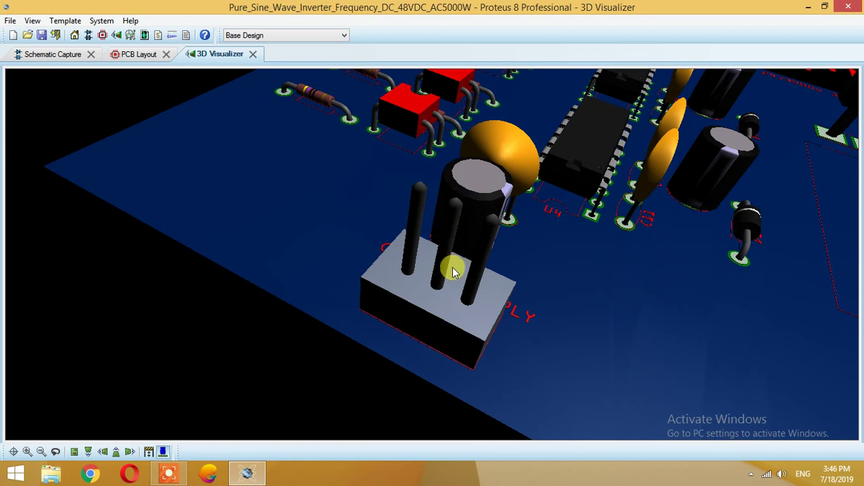
Step: Inspect driver IC U4 together with its surrounding capacitors and diode
click(480, 234)
scroll(432, 254, up, 3)
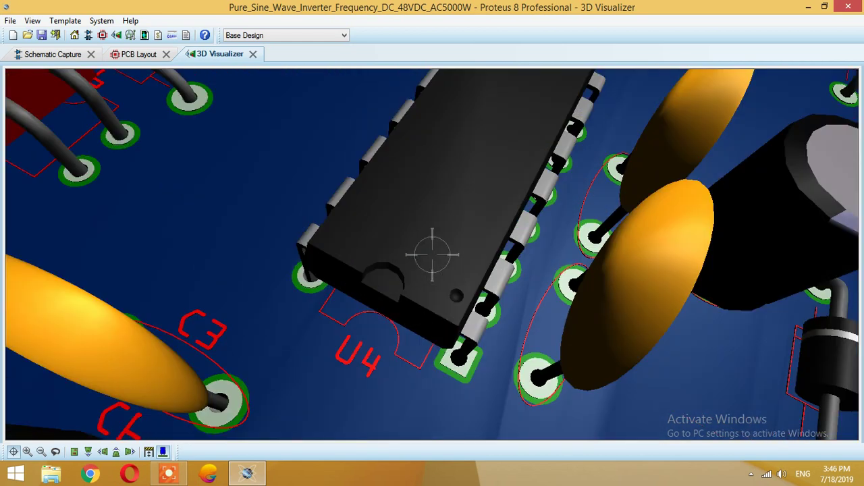
scroll(432, 255, down, 3)
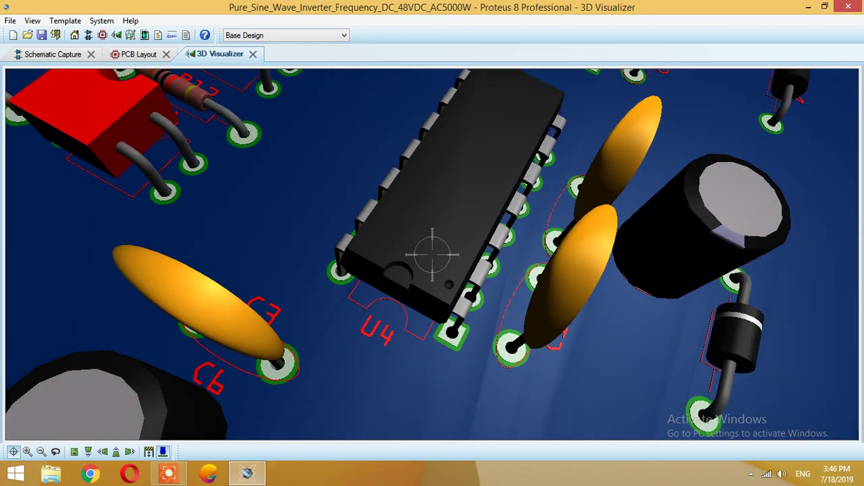
scroll(432, 255, down, 2)
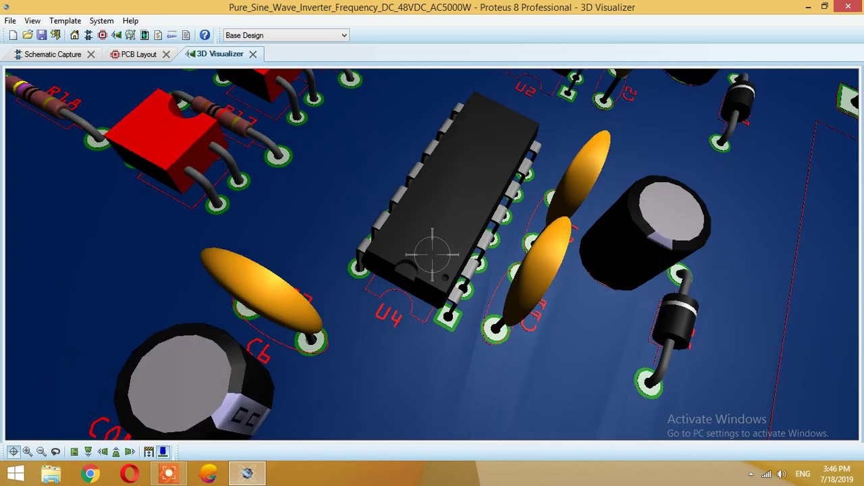
Step: Examine the CONTROL SUPPLY connector's pins again, along with the surrounding driver circuitry
key(Left)
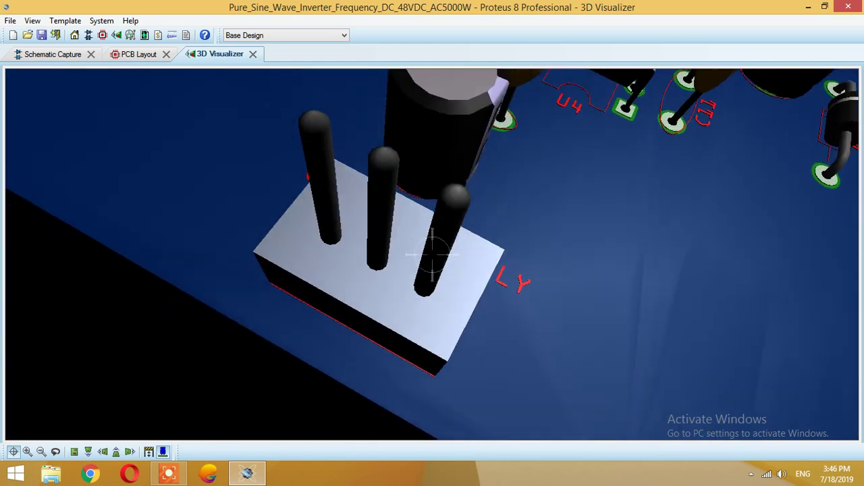
key(Up)
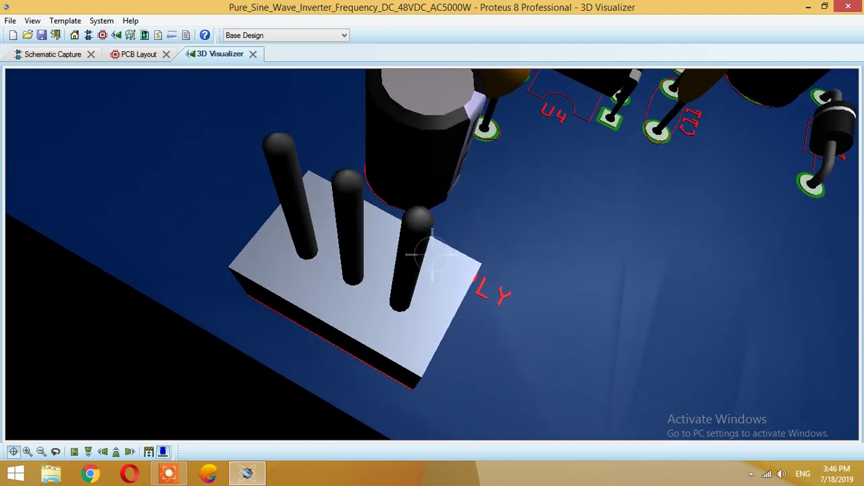
scroll(433, 255, down, 5)
scroll(432, 254, down, 3)
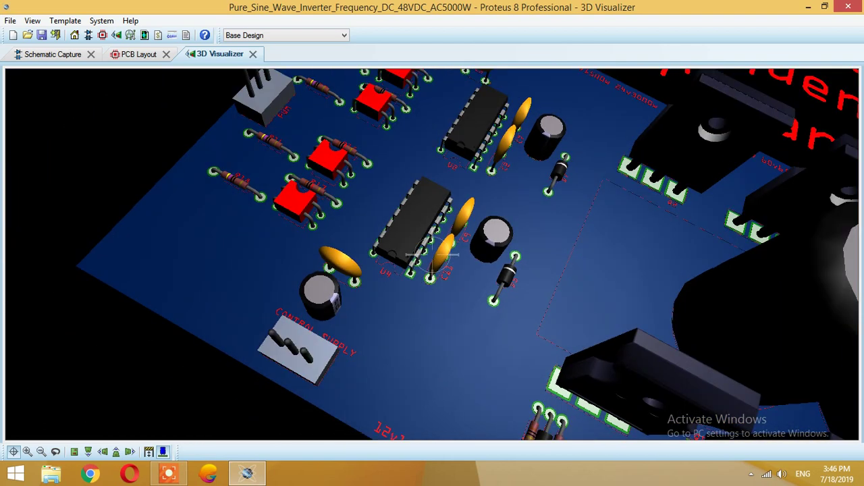
Step: Examine the rows of power transistors, their gate components and the four large electrolytic capacitors
scroll(432, 254, down, 3)
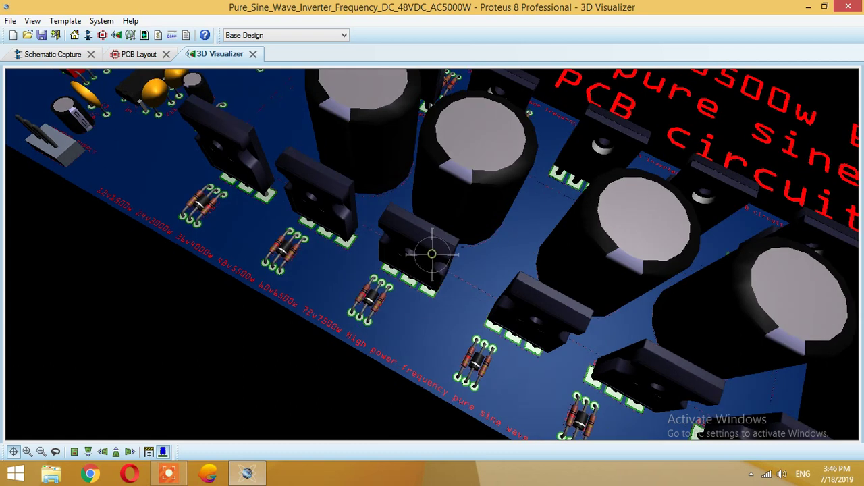
drag(432, 255, 432, 241)
scroll(432, 254, down, 1)
scroll(433, 255, down, 4)
key(Right)
key(Up)
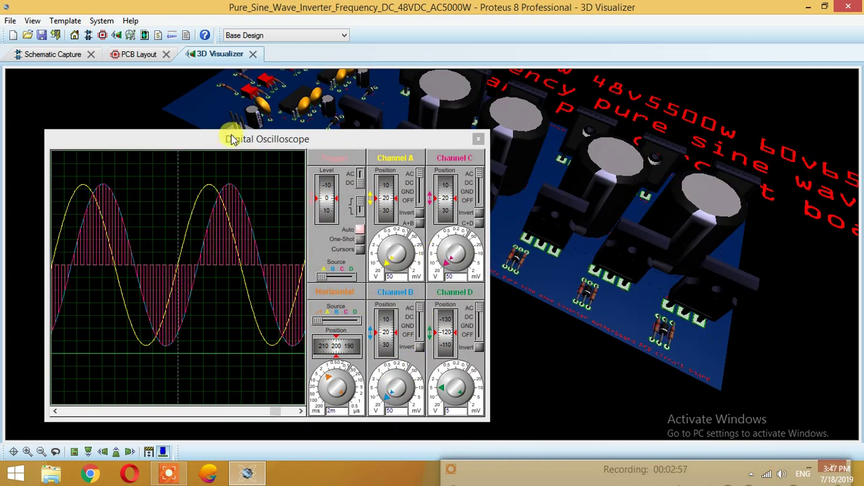
Step: Examine the sine and PWM waveforms on the Digital Oscilloscope at the 2 ms and 20 ms timebases
click(233, 137)
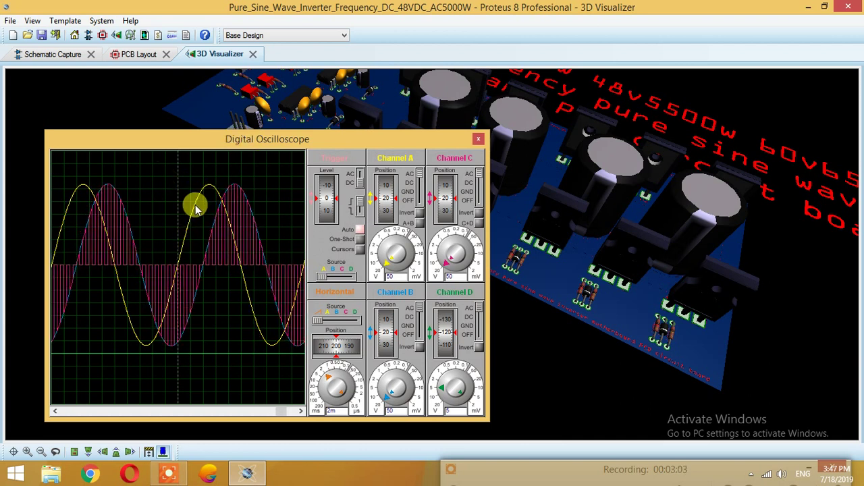
scroll(190, 221, up, 1)
scroll(188, 224, down, 1)
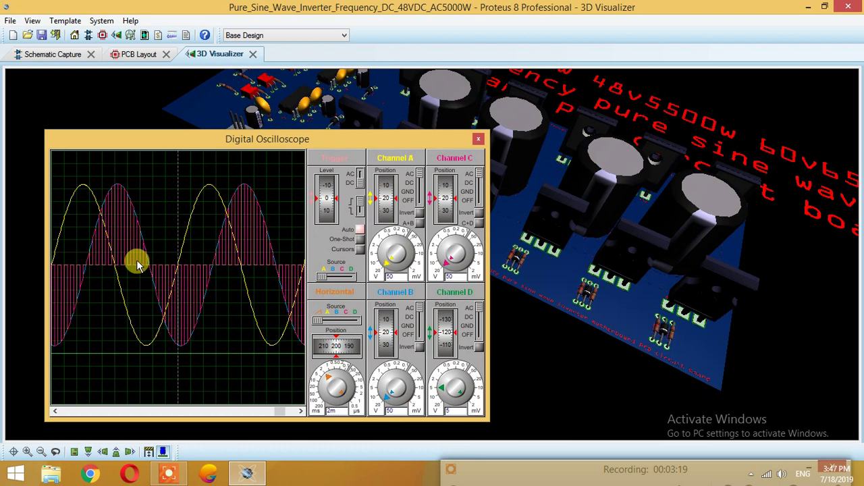
scroll(176, 279, up, 1)
scroll(144, 268, down, 1)
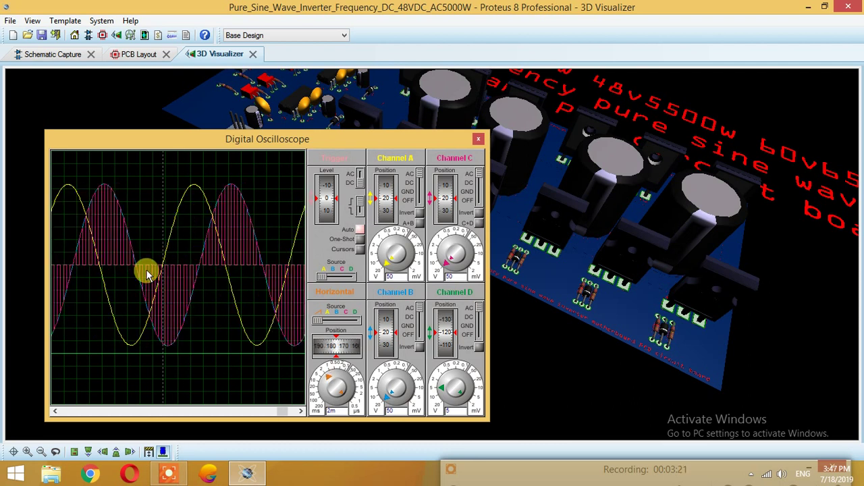
scroll(99, 222, down, 1)
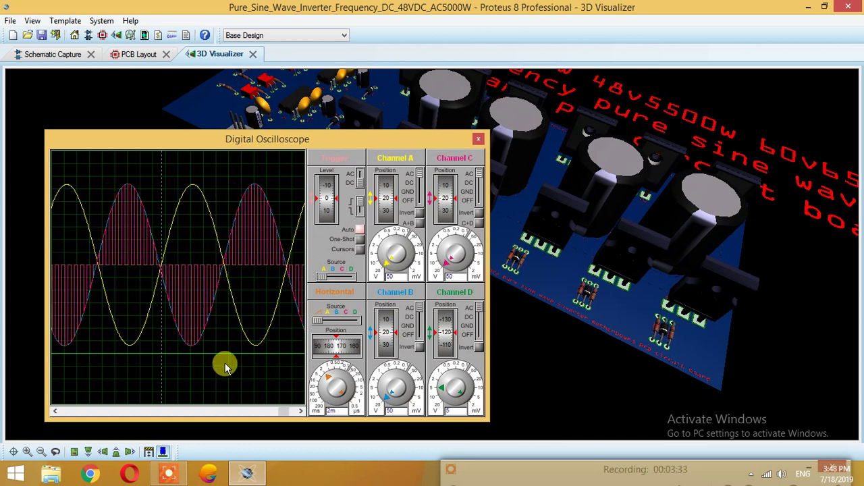
scroll(169, 287, down, 2)
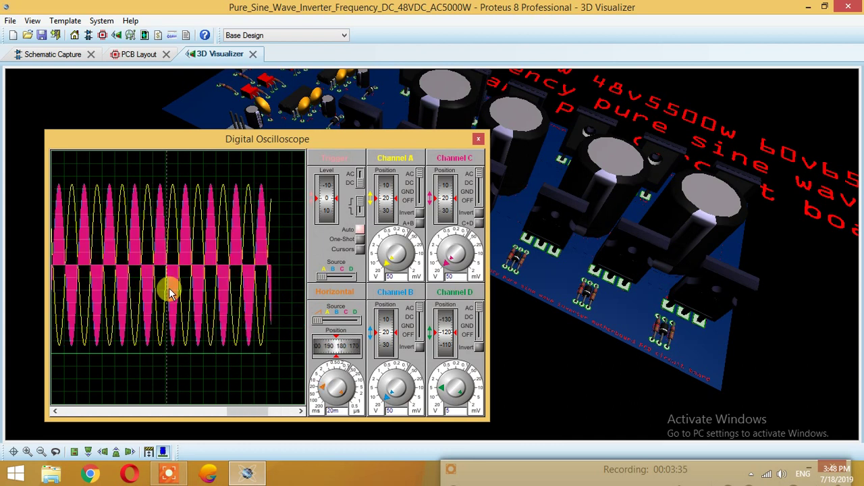
scroll(168, 288, up, 1)
scroll(168, 292, up, 1)
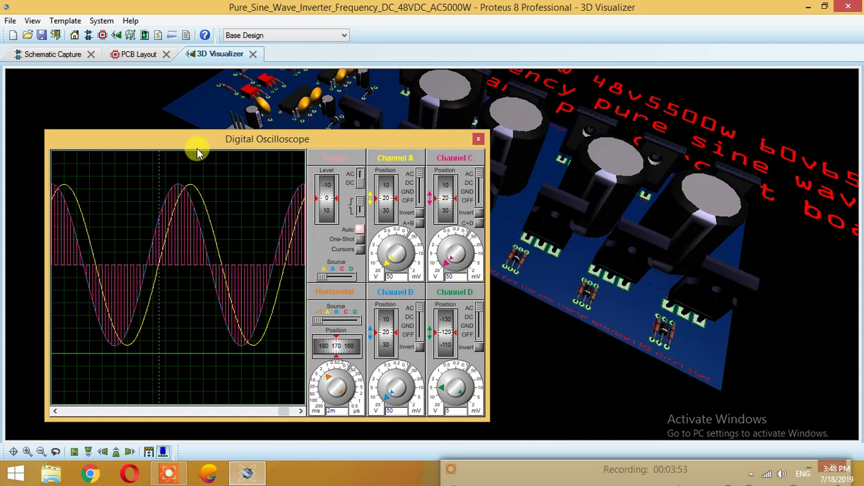
Step: Move the Digital Oscilloscope window aside to uncover the whole board, and orient the 3D view along the transistor rows
drag(310, 140, 267, 179)
drag(550, 212, 492, 256)
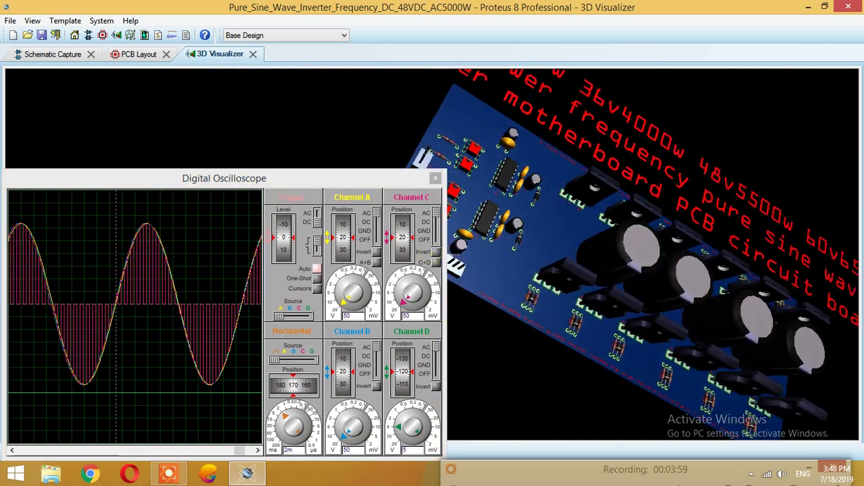
scroll(451, 255, down, 1)
right_click(433, 255)
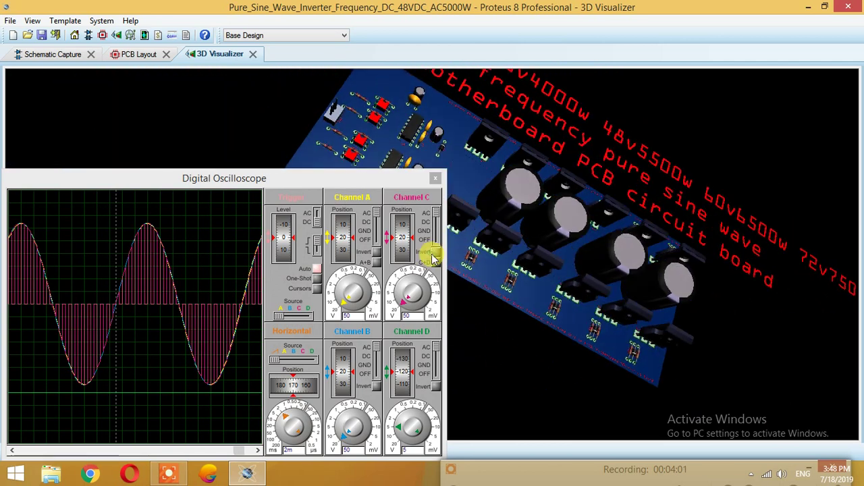
drag(382, 183, 289, 204)
click(441, 233)
mouse_move(433, 254)
mouse_down()
mouse_move(466, 202)
mouse_move(432, 255)
mouse_move(456, 233)
mouse_move(432, 255)
mouse_up()
click(433, 255)
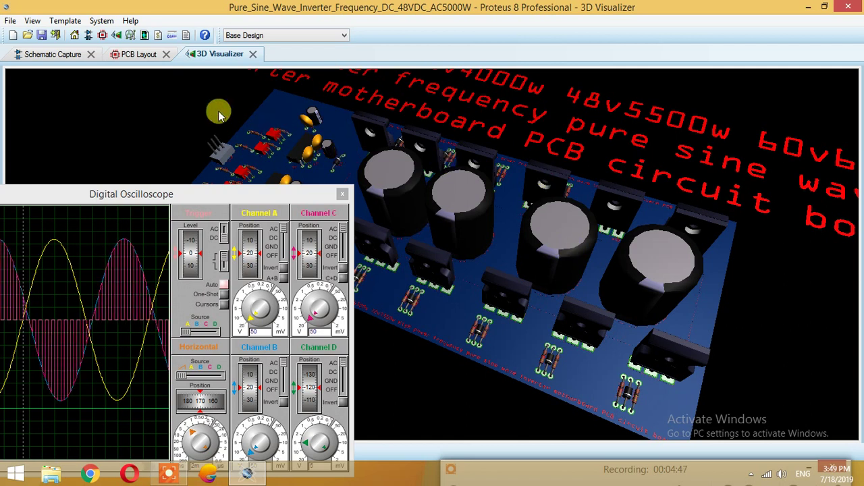
click(216, 195)
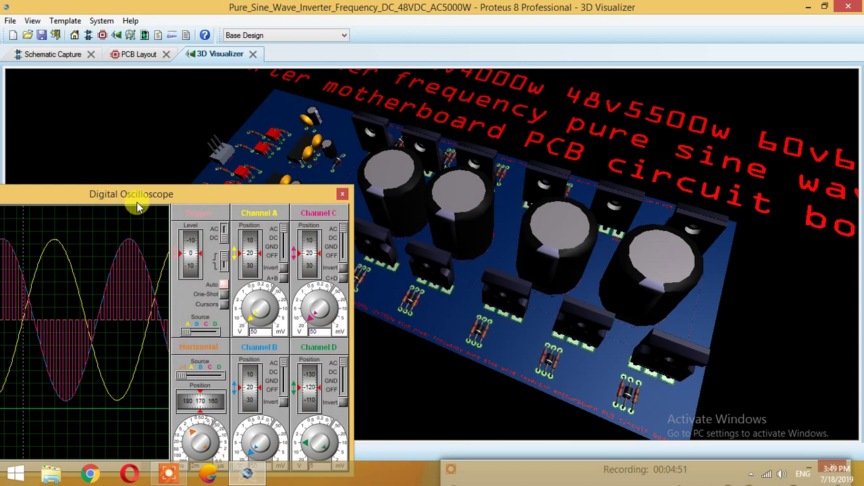
drag(135, 203, 71, 319)
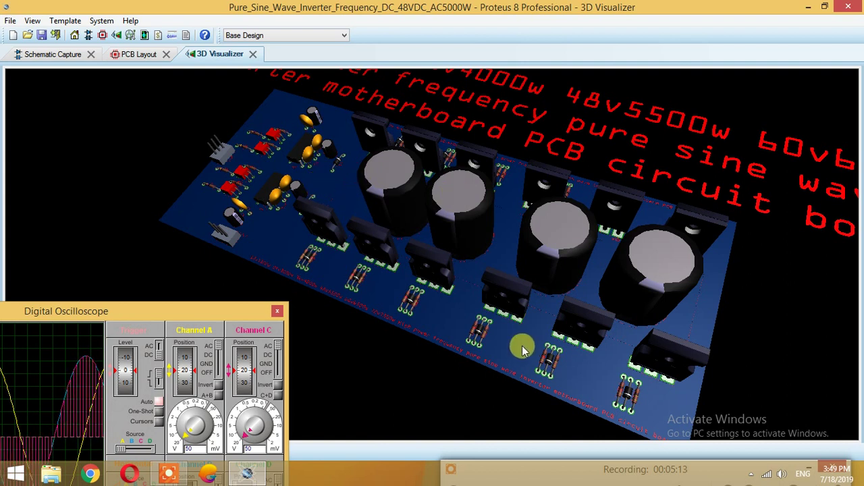
Step: Inspect the transistor row up close and the component pins on the board's underside
drag(523, 346, 442, 312)
middle_drag(432, 256, 432, 256)
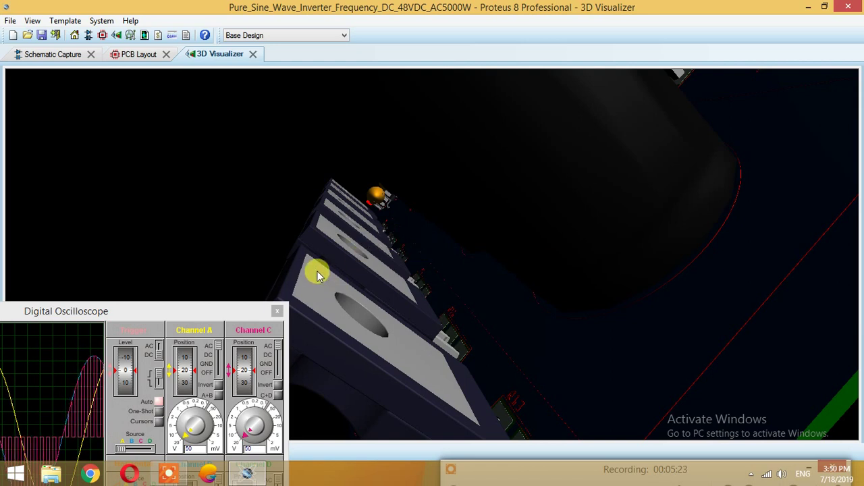
scroll(356, 269, down, 4)
drag(368, 244, 432, 254)
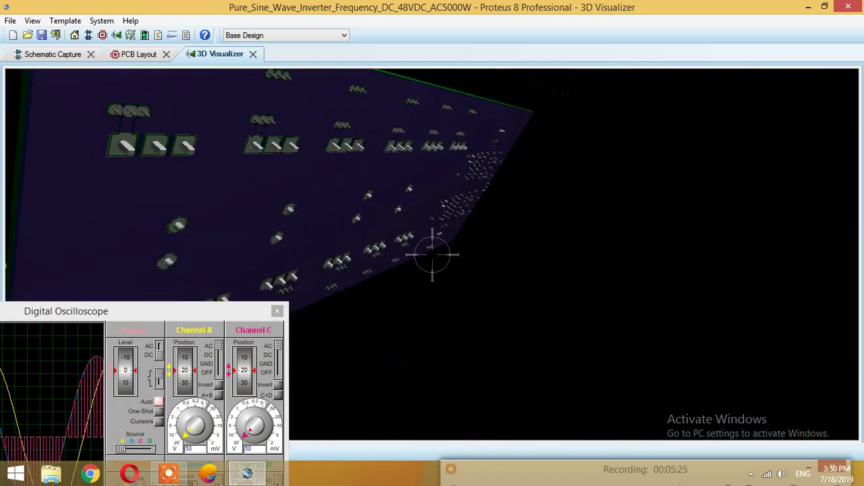
middle_drag(432, 256, 432, 255)
Step: View the board's full component side from the opposite direction, with the silkscreen text upside down
drag(432, 255, 432, 254)
scroll(530, 337, down, 3)
middle_drag(432, 255, 432, 255)
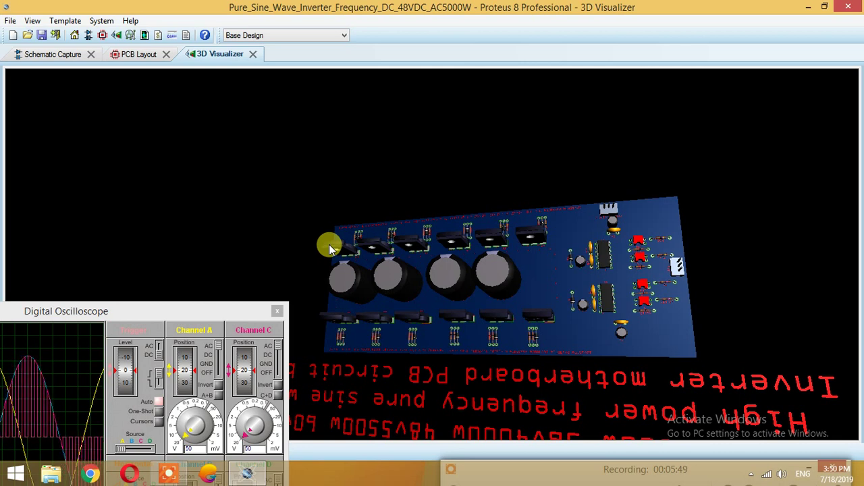
scroll(345, 307, down, 1)
drag(345, 309, 379, 301)
drag(432, 256, 416, 275)
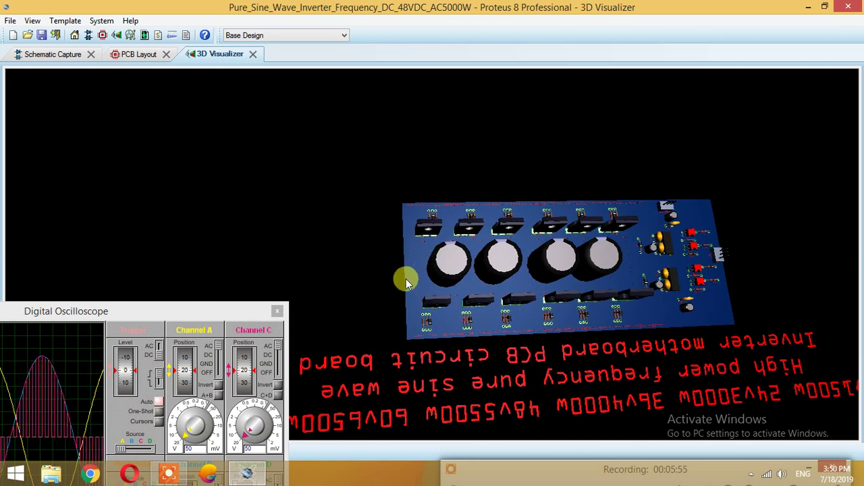
Step: Examine the four large capacitors between the transistor rows, and bring the board's control-circuit end into view
scroll(424, 259, up, 3)
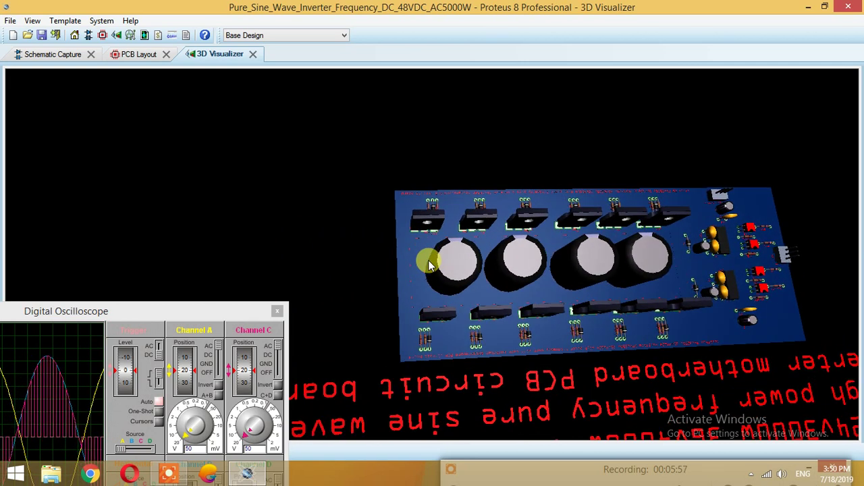
scroll(545, 256, down, 5)
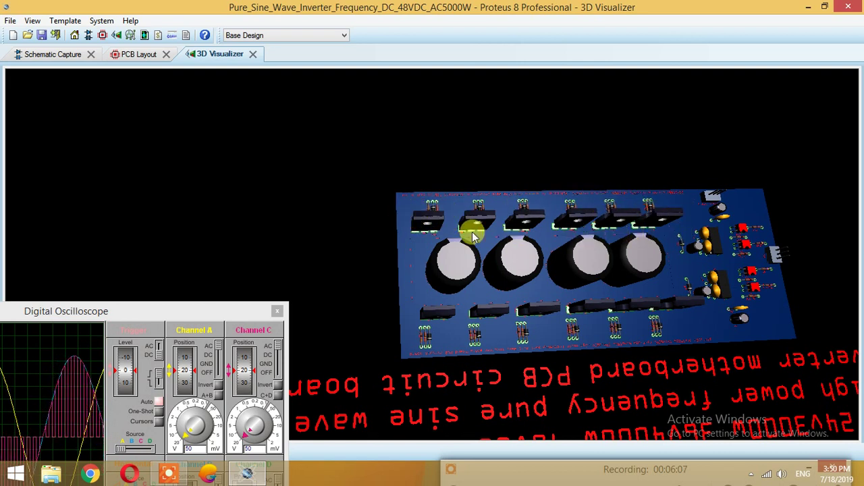
scroll(651, 237, up, 5)
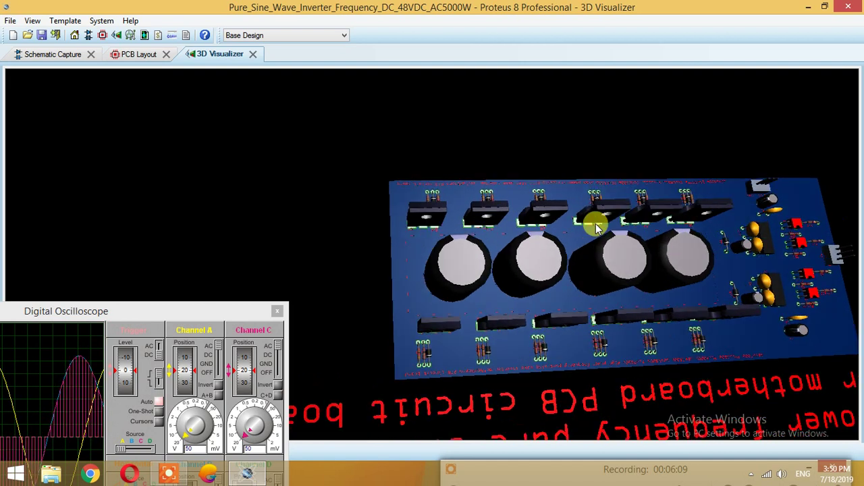
drag(515, 138, 451, 285)
scroll(499, 279, down, 5)
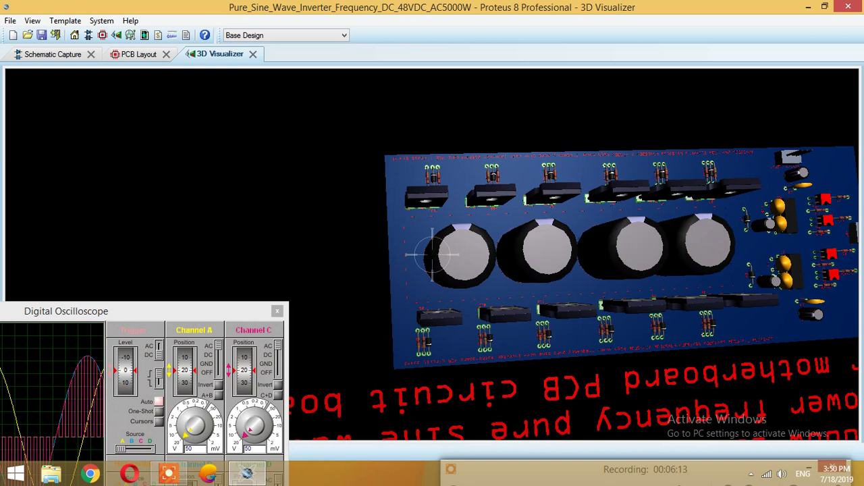
mouse_move(432, 255)
mouse_down()
mouse_move(272, 265)
mouse_move(275, 256)
mouse_move(320, 253)
mouse_up()
scroll(432, 255, down, 2)
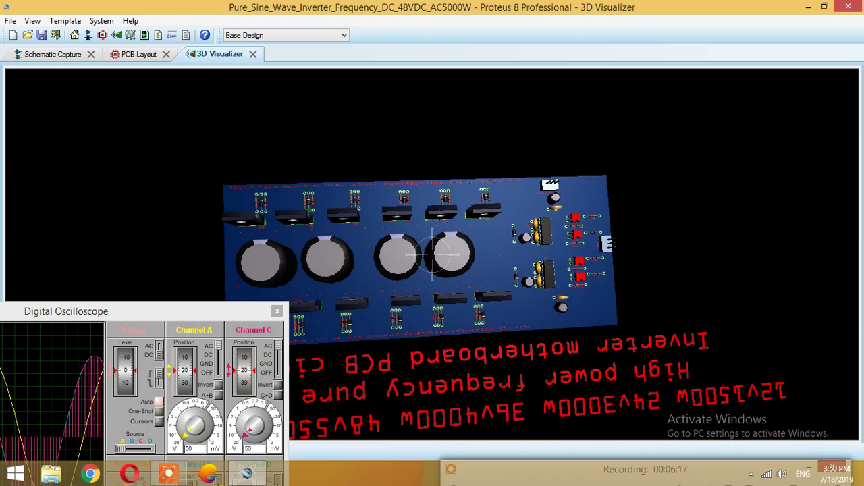
drag(432, 254, 434, 266)
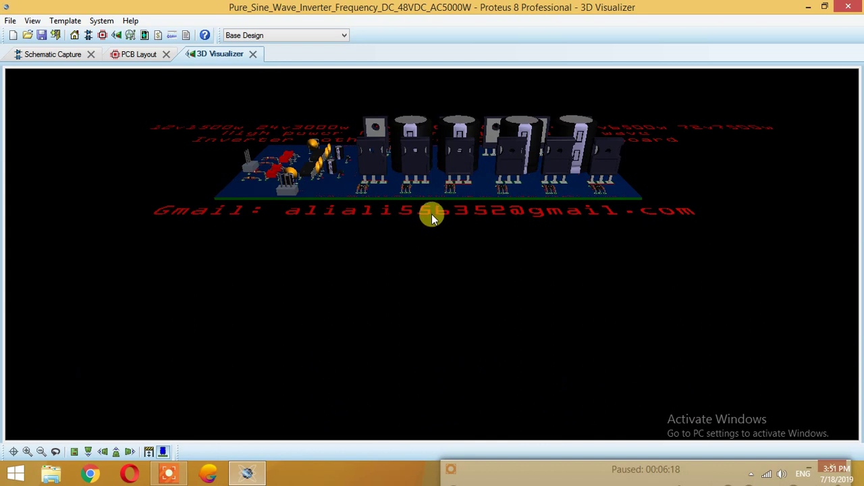
Step: Tilt the 3D board to show its front transistor row and the contact e-mail silkscreen from above
click(431, 214)
drag(432, 255, 432, 315)
scroll(432, 254, up, 1)
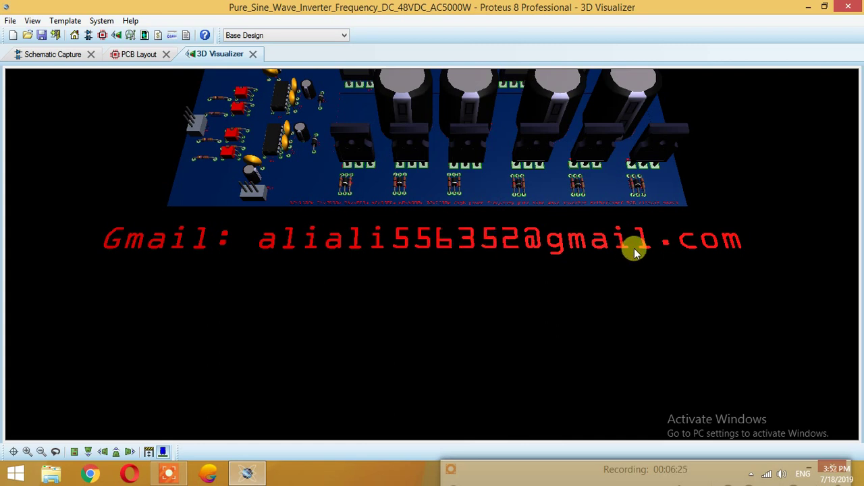
Step: Inspect the end transistors and resistors from the board's corner, and view the whole board diagonally from its control-circuit end
click(498, 177)
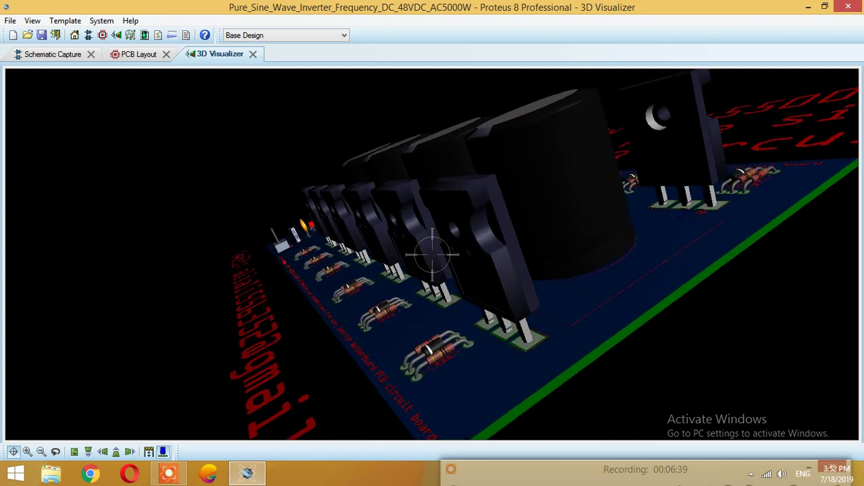
scroll(432, 254, down, 4)
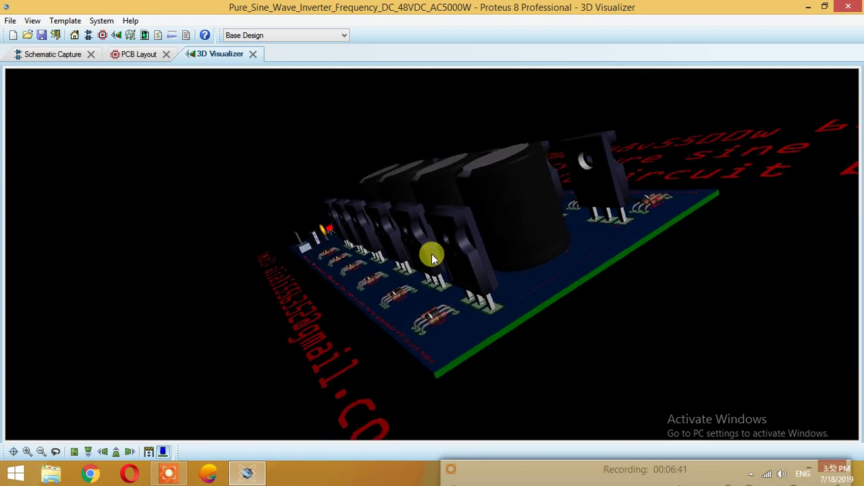
mouse_move(432, 255)
mouse_down()
mouse_move(414, 256)
mouse_move(432, 254)
mouse_up()
scroll(432, 255, down, 3)
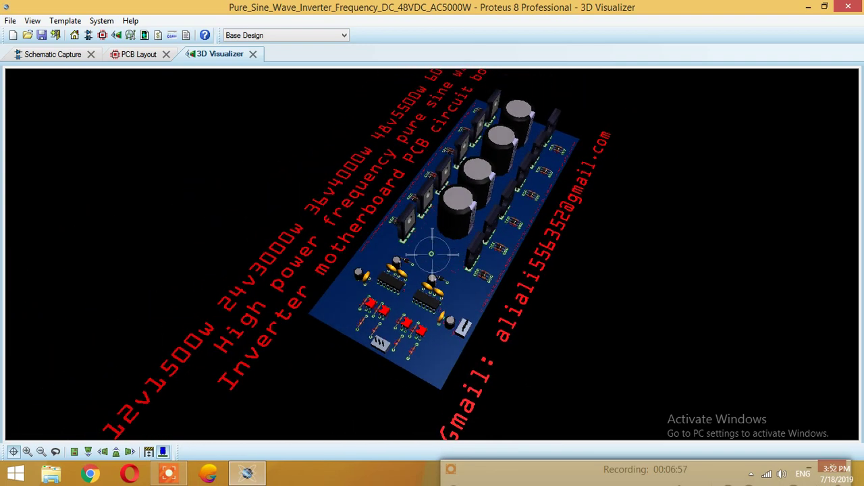
right_click(432, 254)
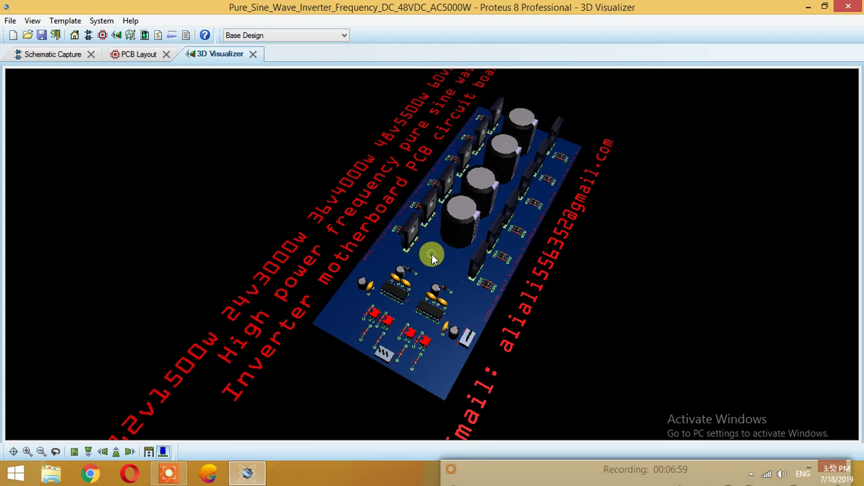